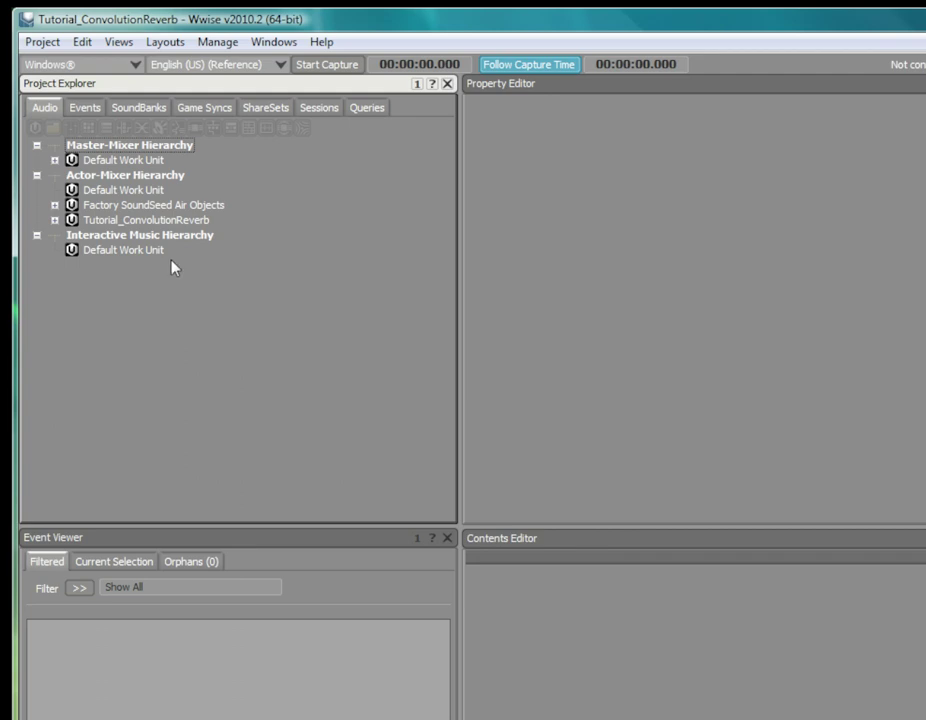
Assign the Wwise Convolution Reverb preset __Tutorial_ConvRev to effect slot 0 of the Snare sound in Tutorial_ConvolutionReverb
click(146, 220)
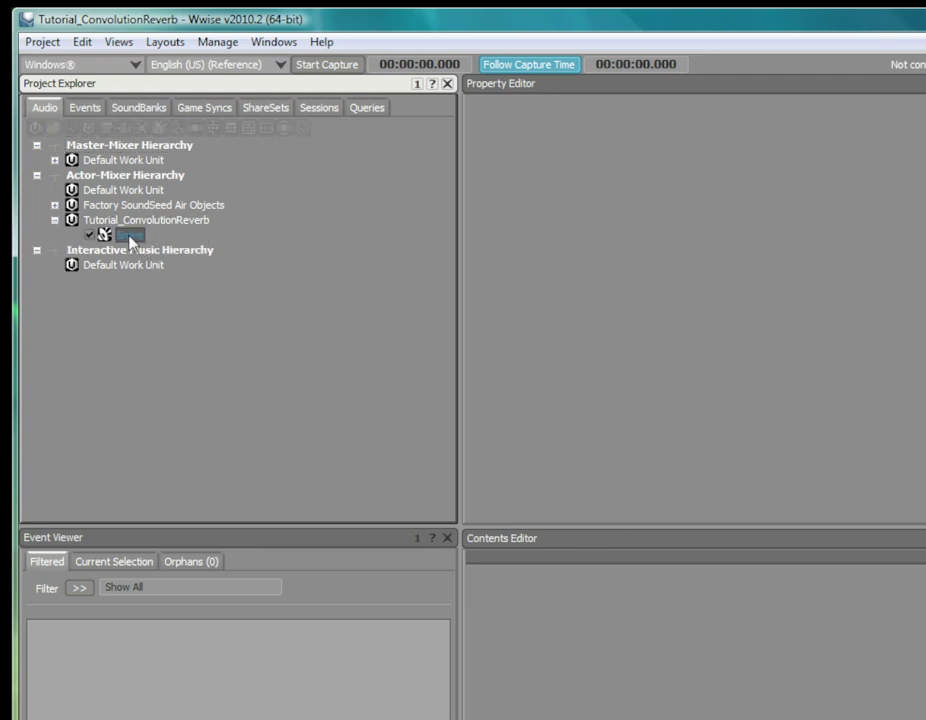
click(124, 236)
click(661, 148)
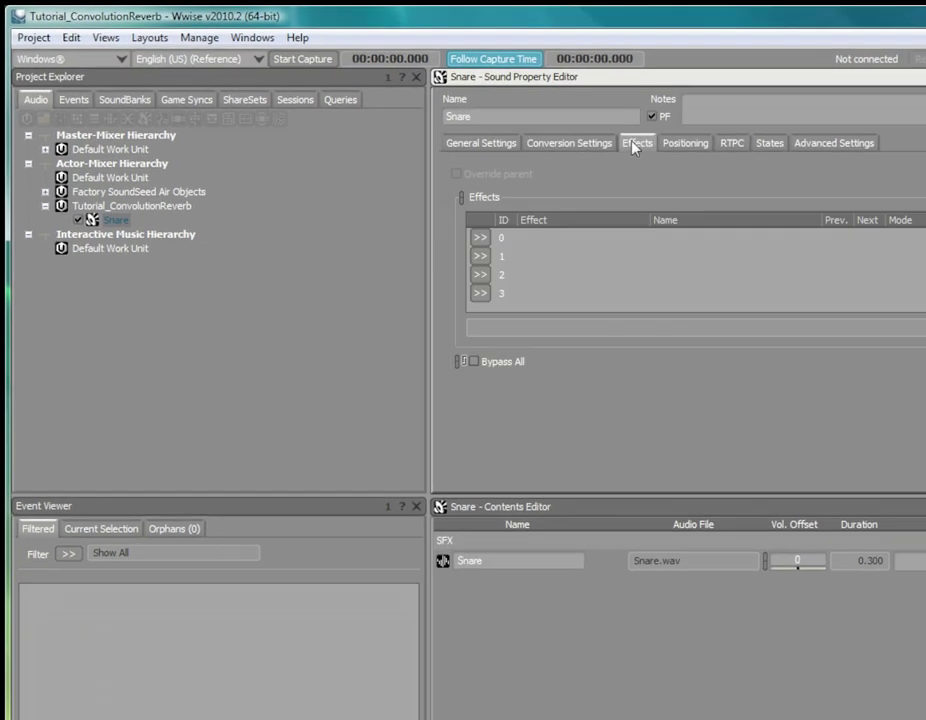
click(500, 244)
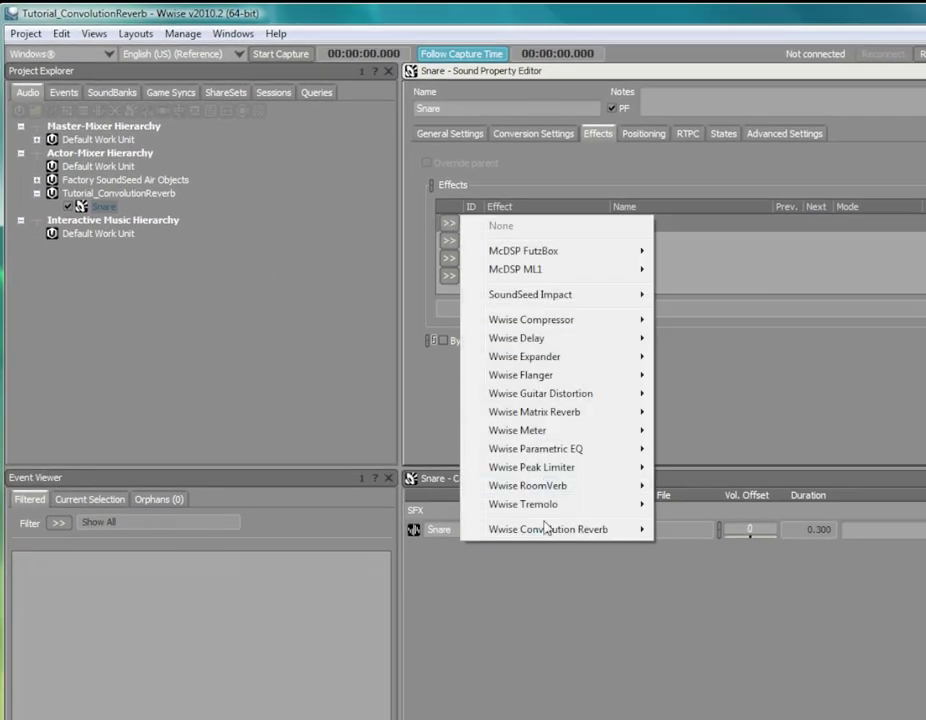
mouse_move(546, 531)
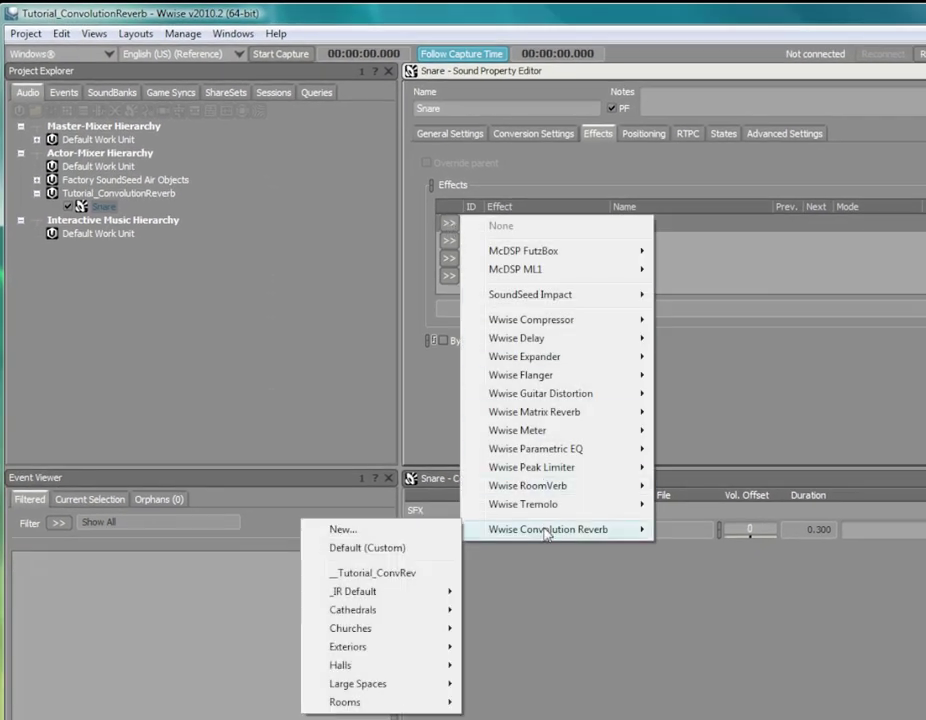
click(378, 574)
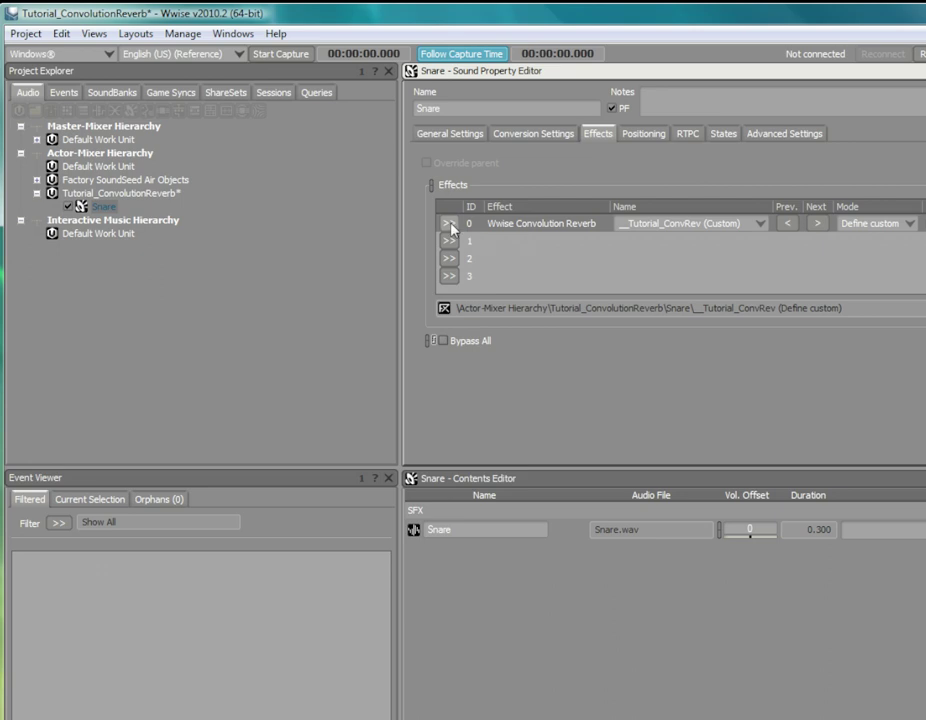
Examine the Factory Convolution Reverb Effects ShareSets, including the Cathedrals and Large Spaces presets
click(225, 92)
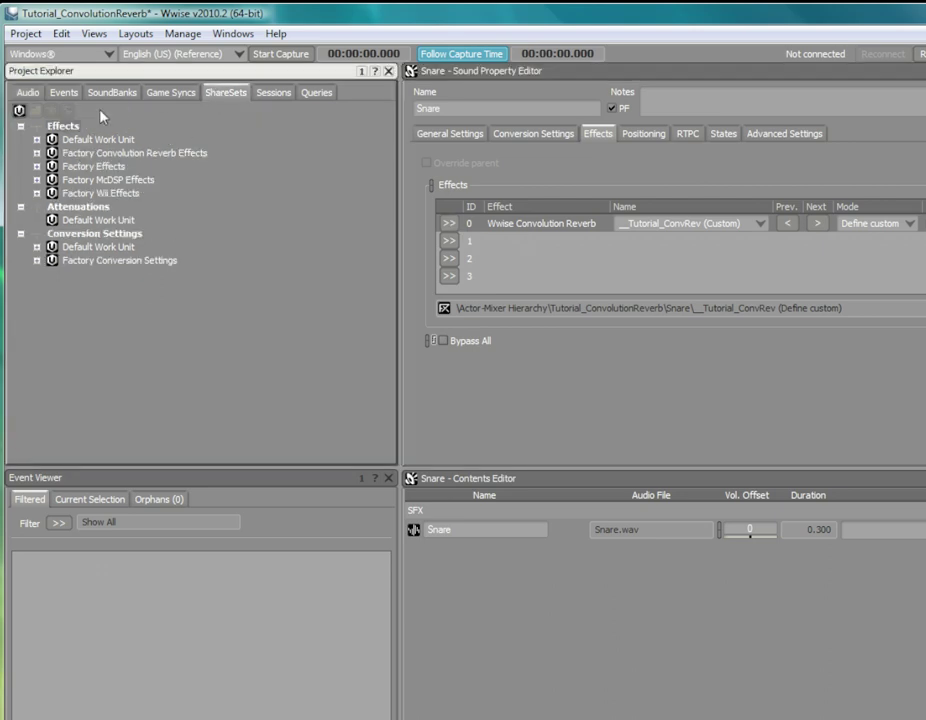
click(37, 153)
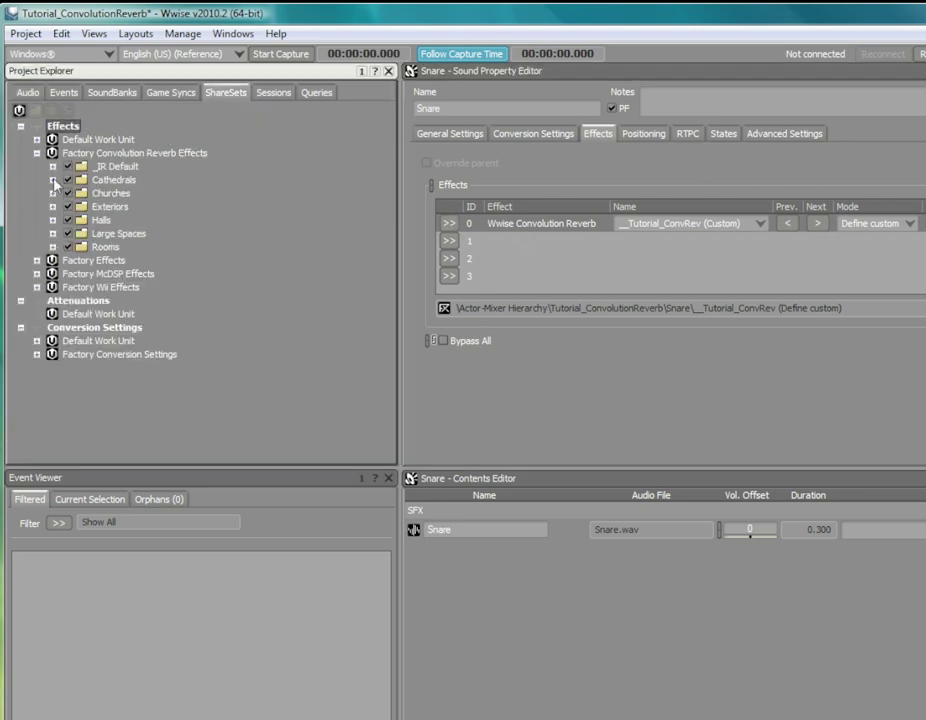
click(53, 180)
click(53, 287)
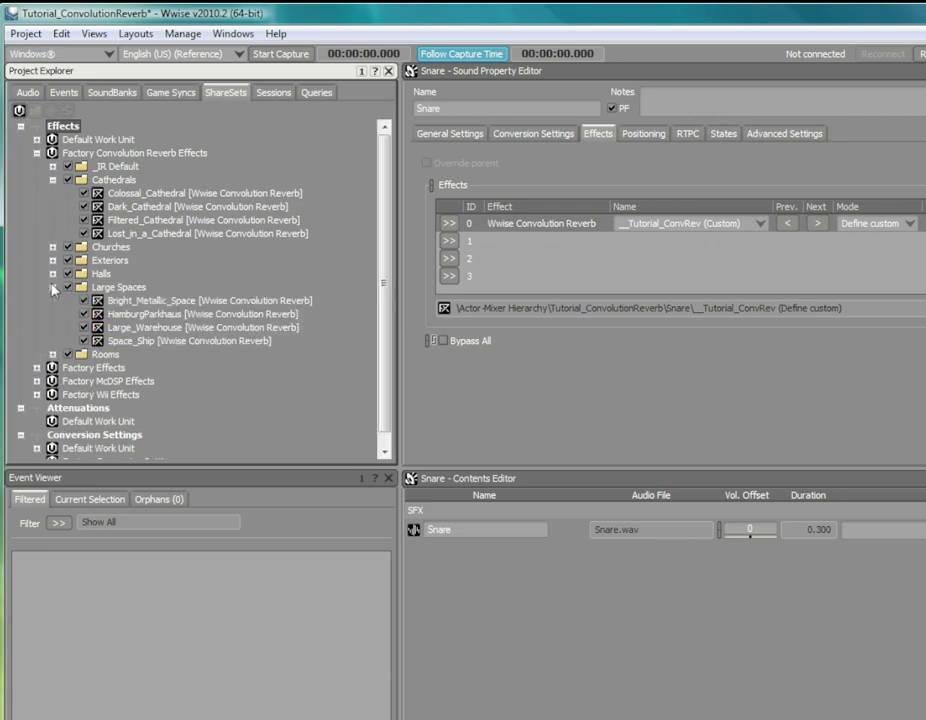
click(53, 287)
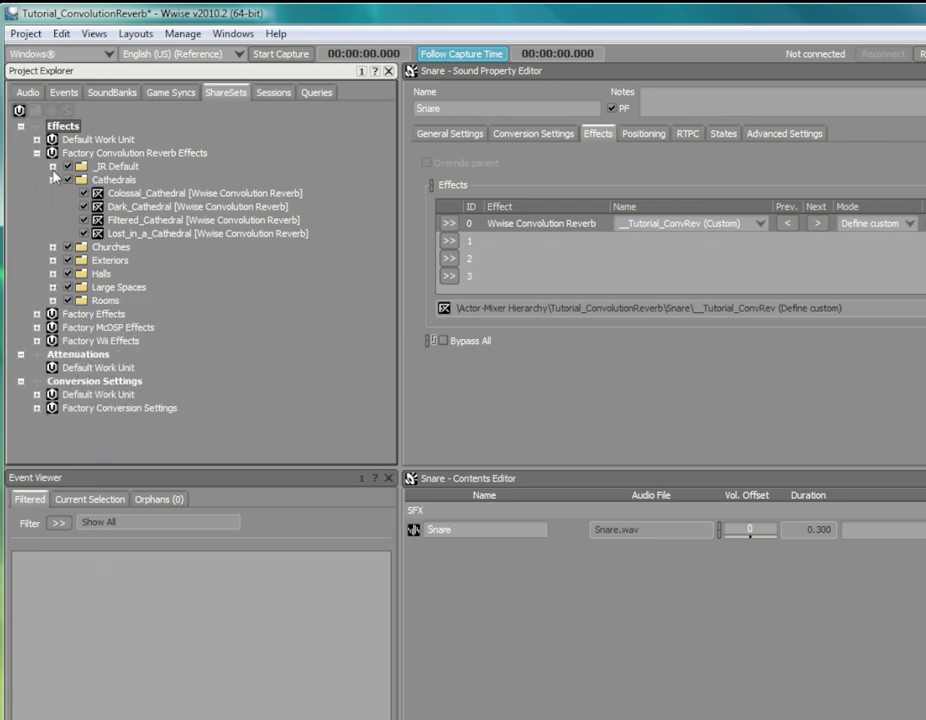
click(37, 153)
click(102, 154)
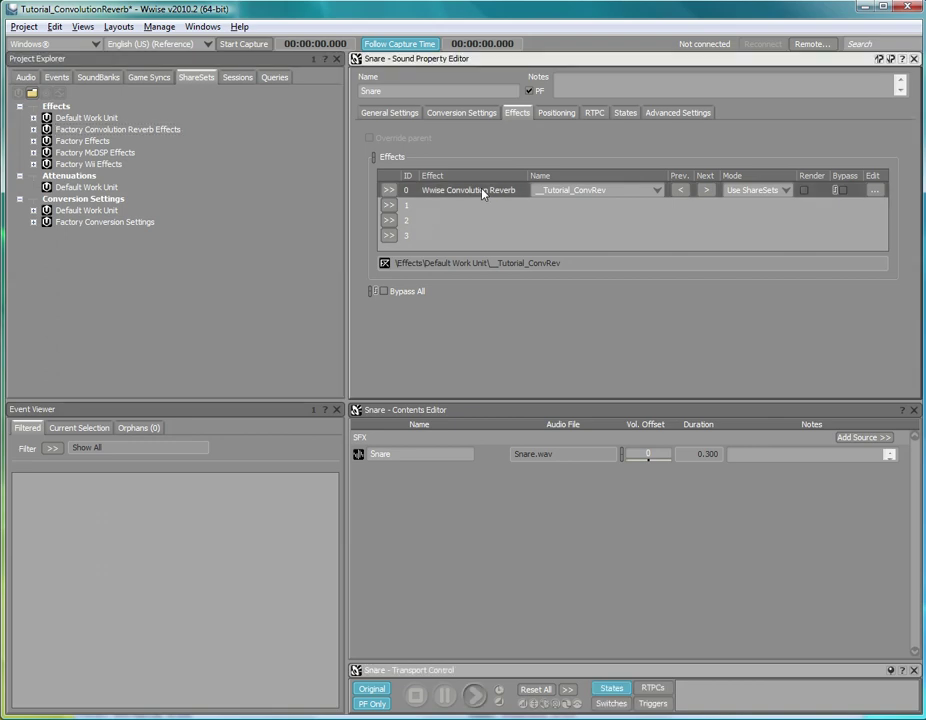
Open the Snare's __Tutorial_ConvRev effect for editing and browse for its impulse response file
double_click(483, 193)
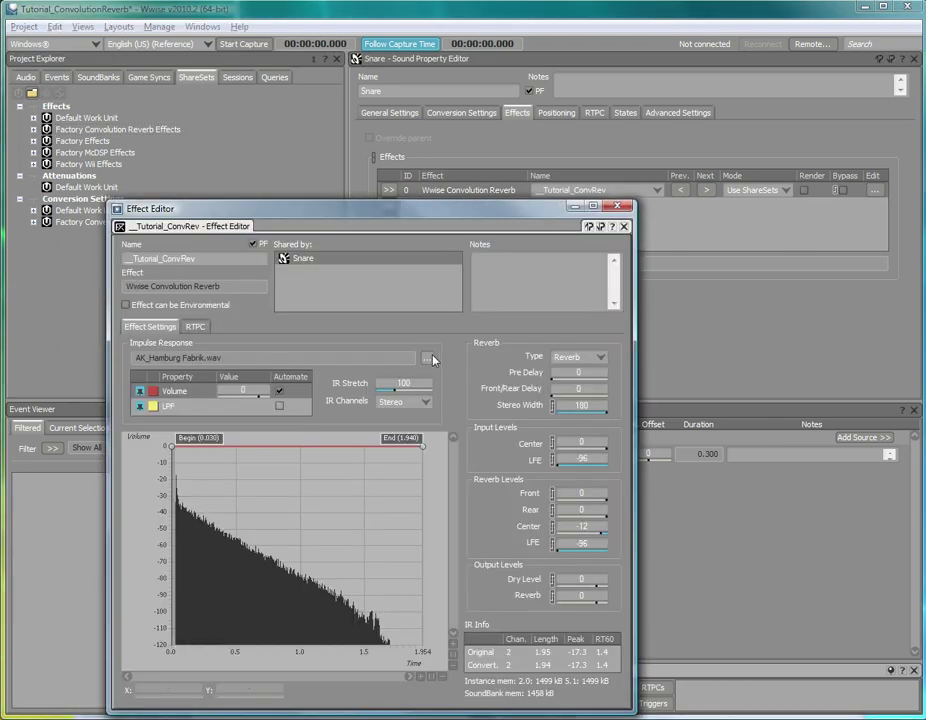
click(428, 358)
click(272, 312)
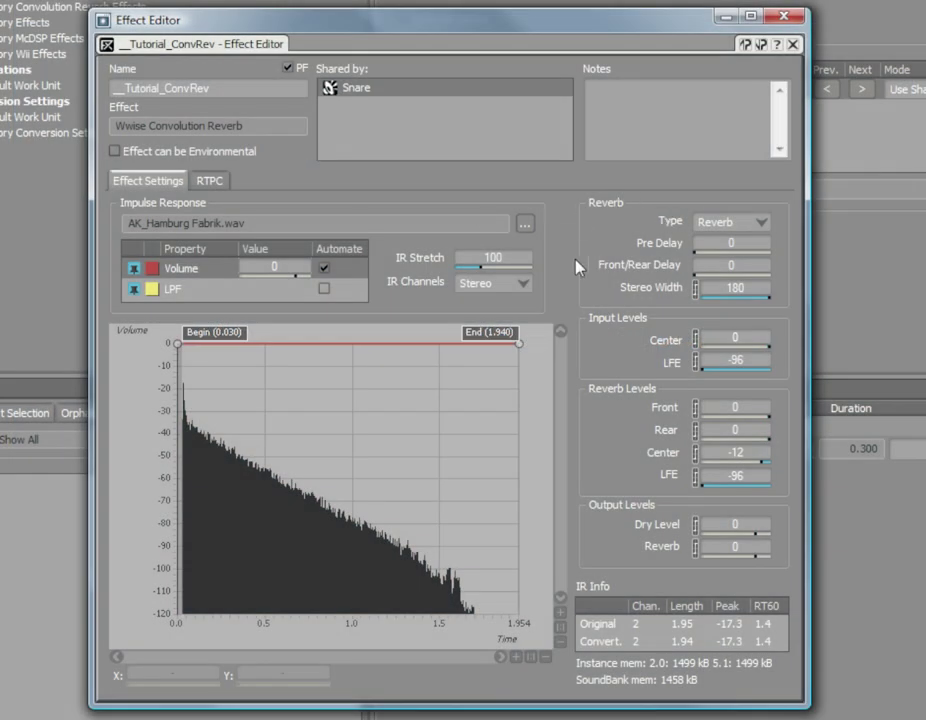
Try the Filter type on the convolution reverb and return the type to Reverb
click(761, 224)
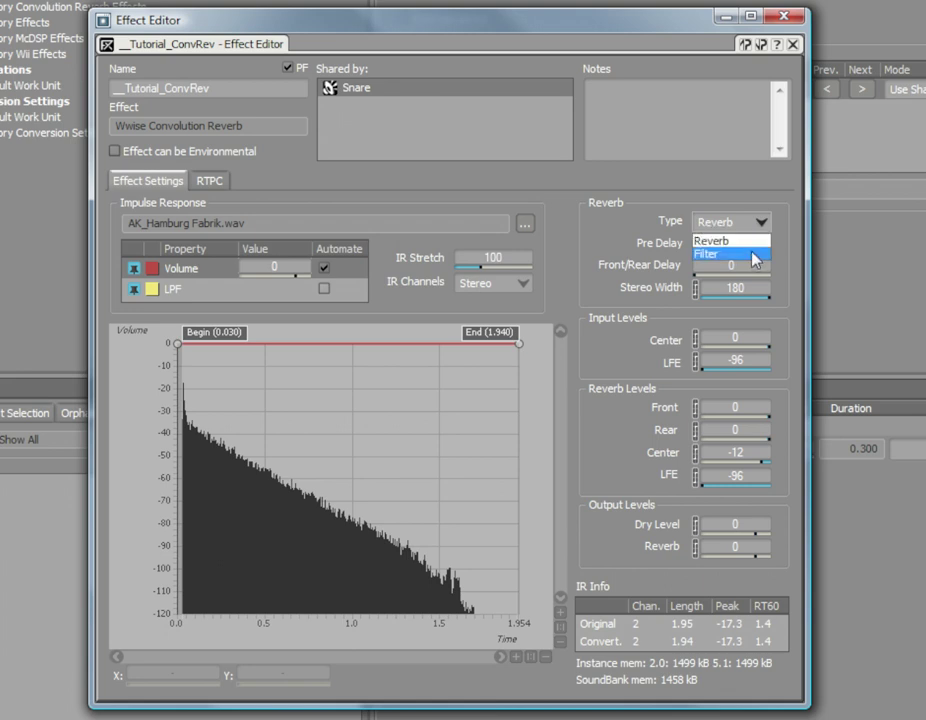
click(759, 244)
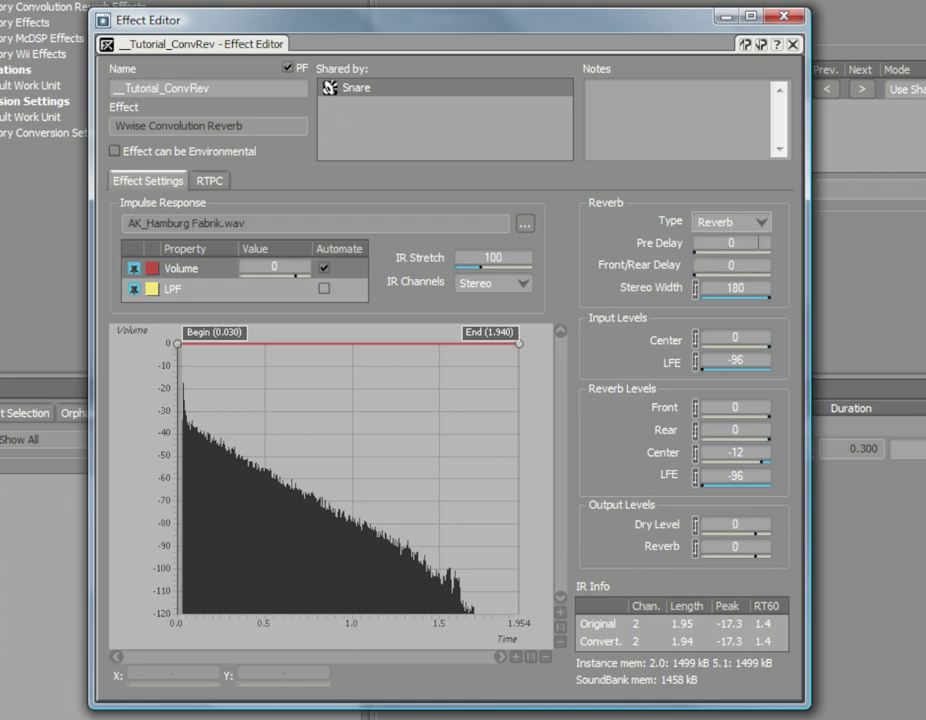
click(760, 222)
click(745, 252)
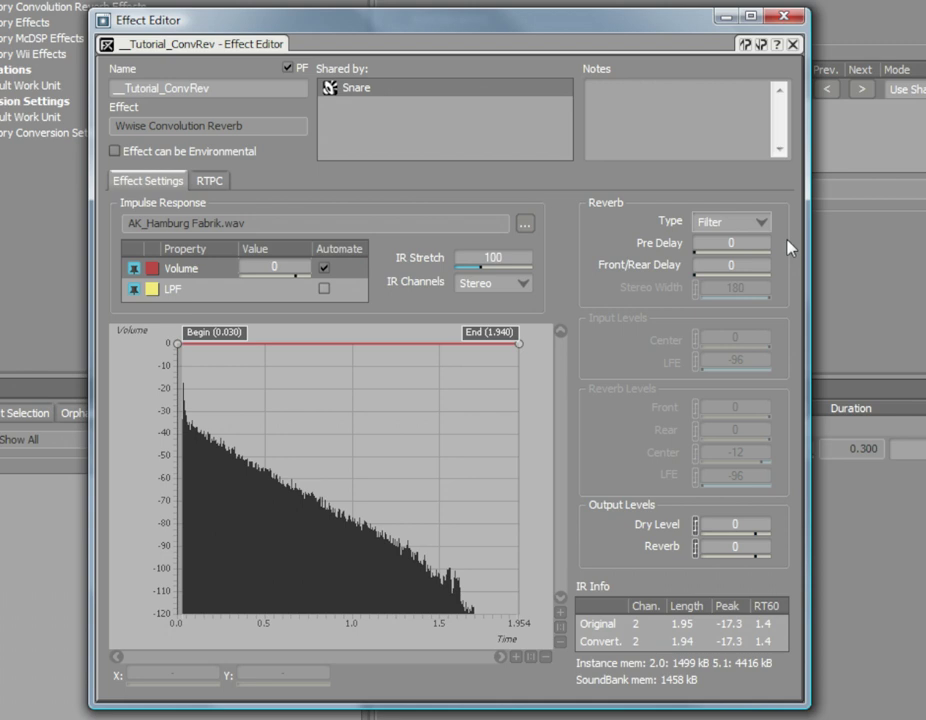
click(765, 222)
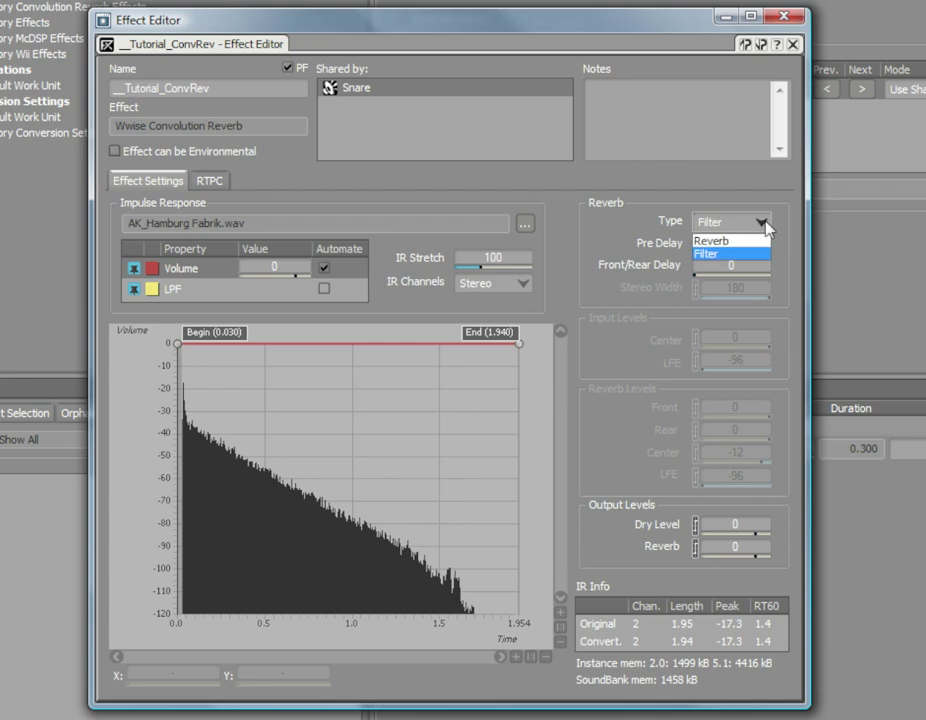
click(740, 242)
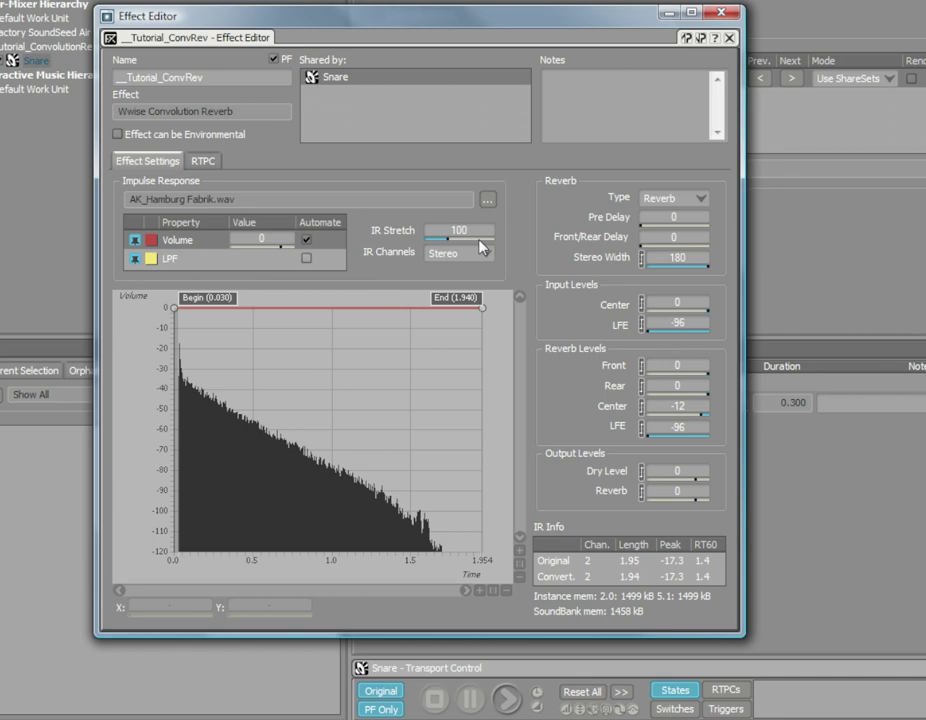
Audition the snare with the IR Stretch raised to 200, and reset the IR Stretch to 100
click(508, 700)
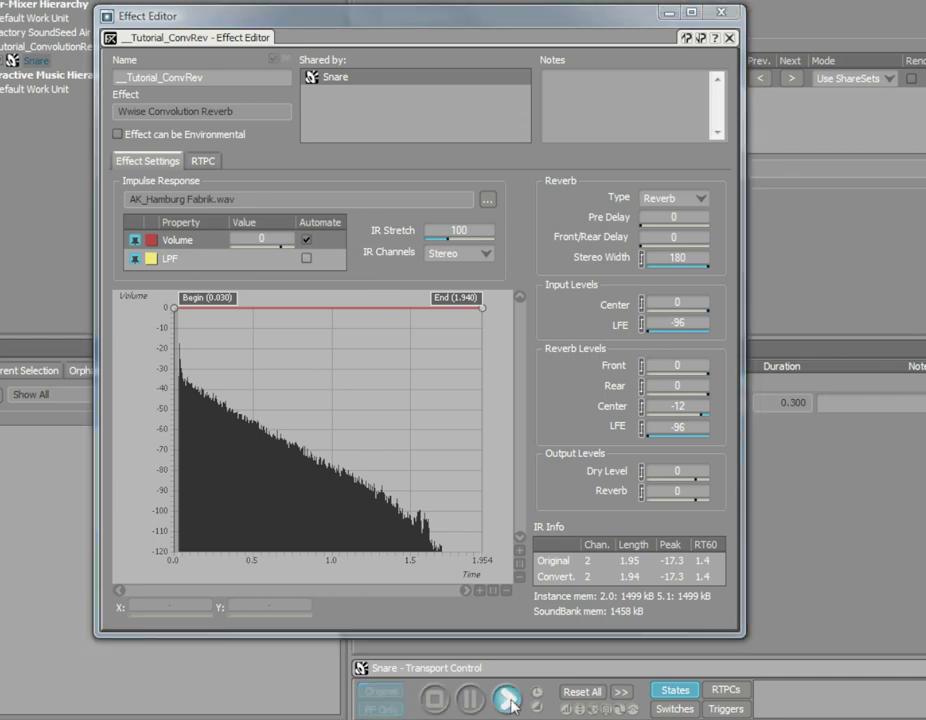
drag(458, 231, 605, 248)
key(space)
click(505, 698)
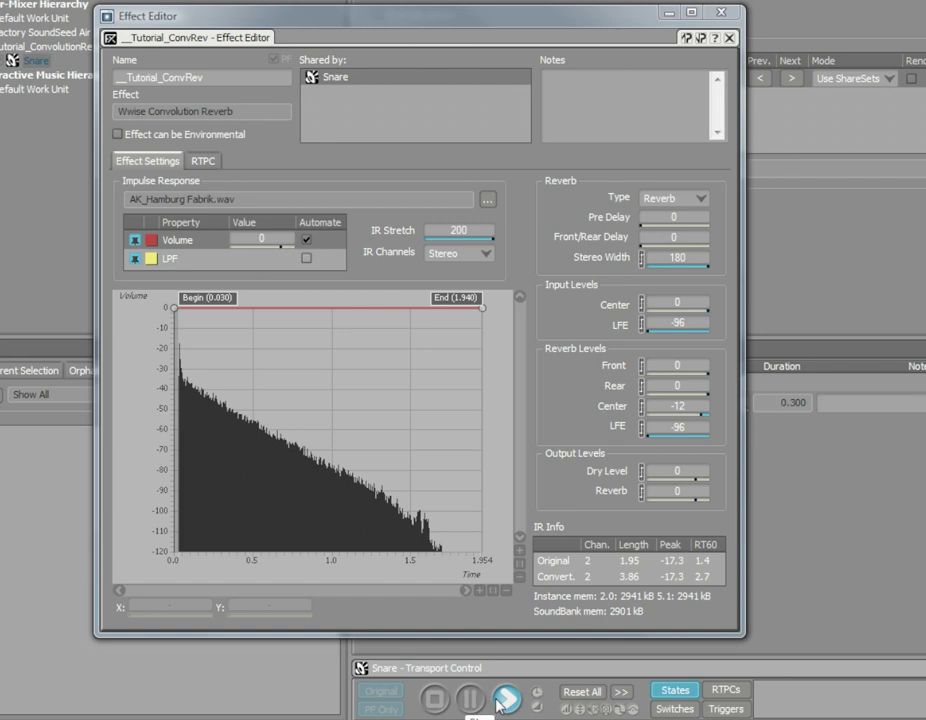
double_click(459, 230)
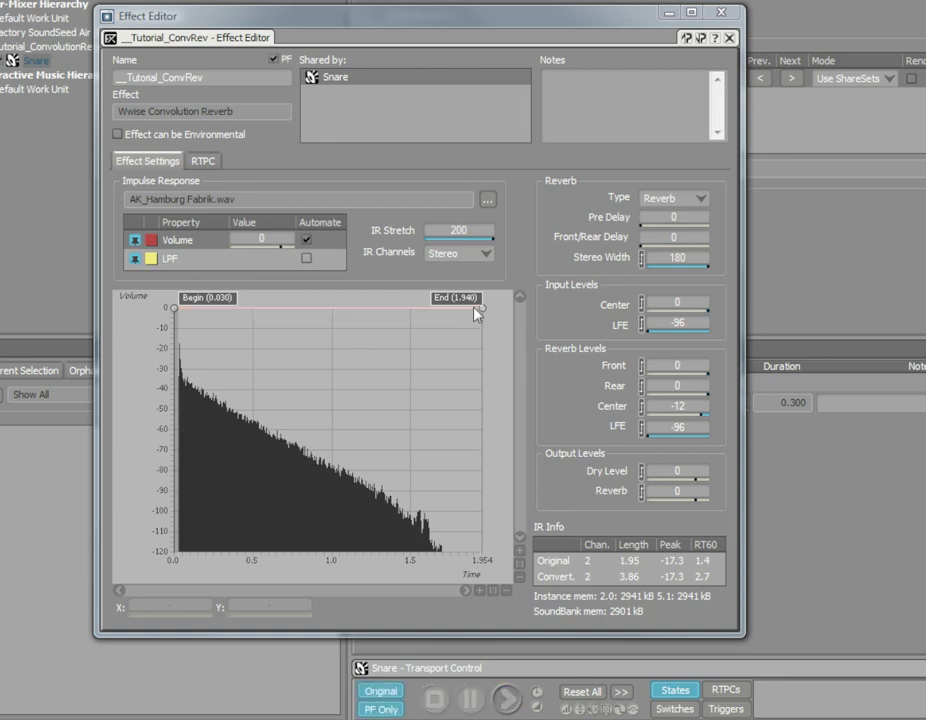
text(100)
key(Return)
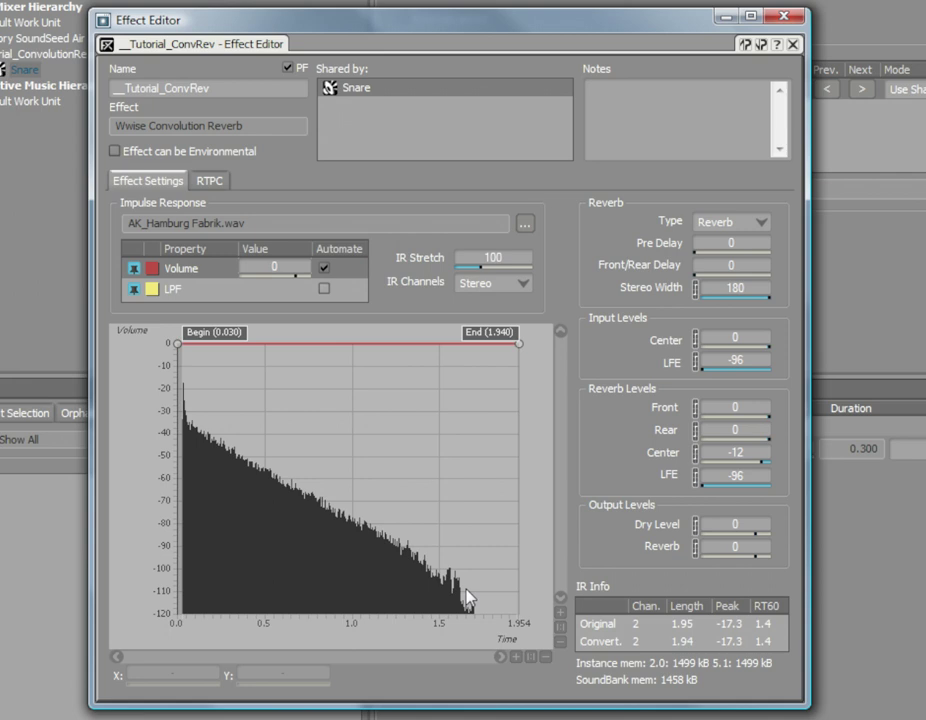
Examine the start of the impulse response around the Begin marker up close
drag(214, 332, 214, 332)
drag(204, 615, 168, 280)
mouse_move(263, 336)
mouse_down()
mouse_move(197, 341)
mouse_move(263, 338)
mouse_up()
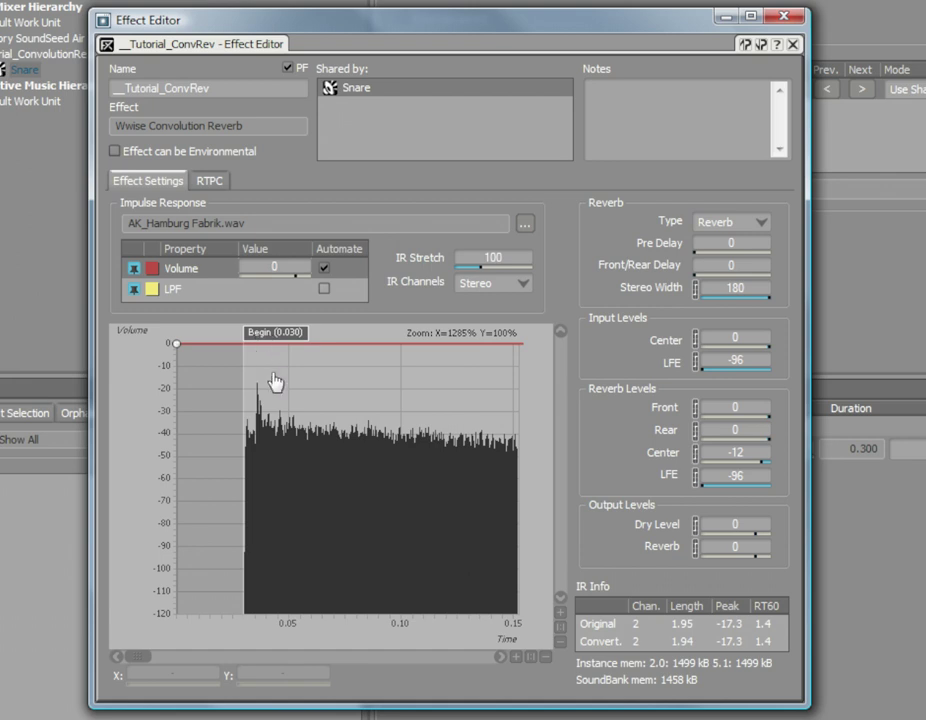
scroll(276, 380, down, 5)
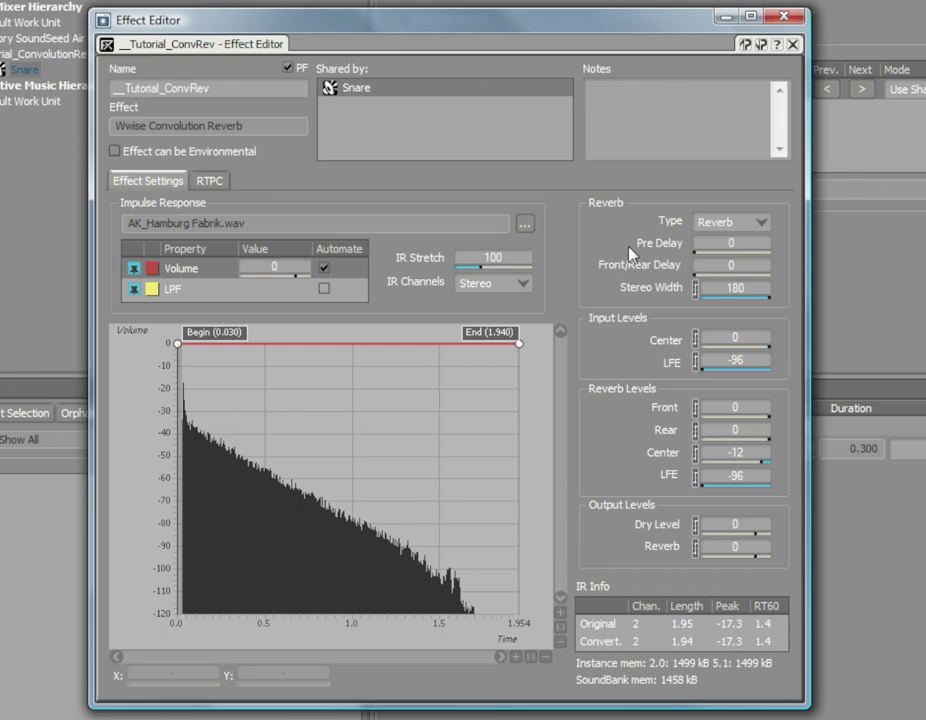
Set the reverb's Pre Delay to 30 and lower the volume envelope's end point to about -60.7
click(733, 243)
text(30)
key(Return)
drag(519, 345, 532, 488)
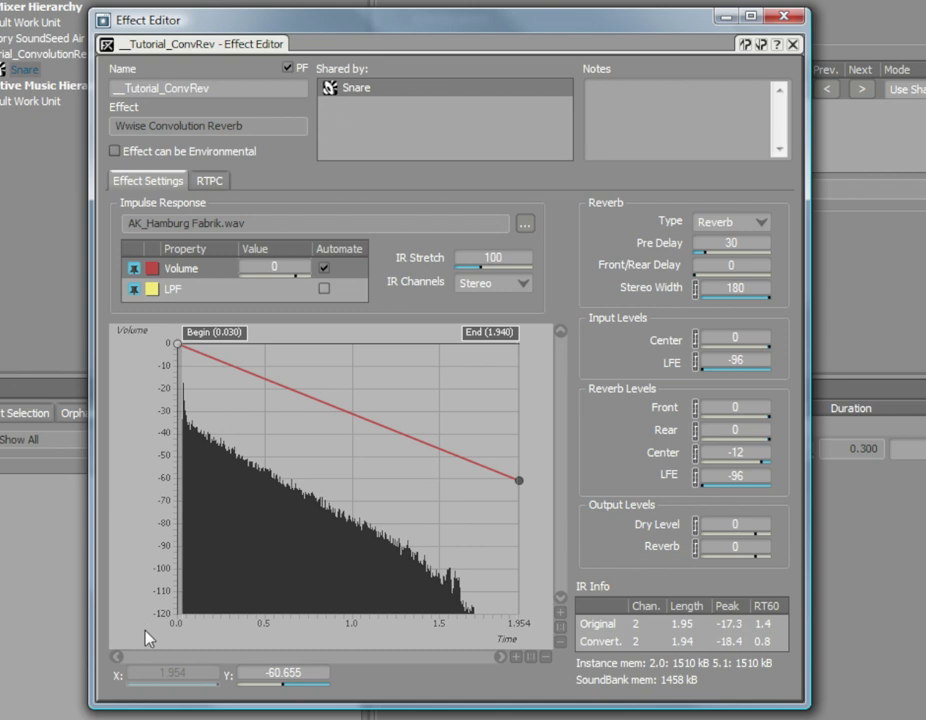
Automate the LPF with a flat curve at about 2000, and trim the impulse response's End marker to about 0.808
click(300, 295)
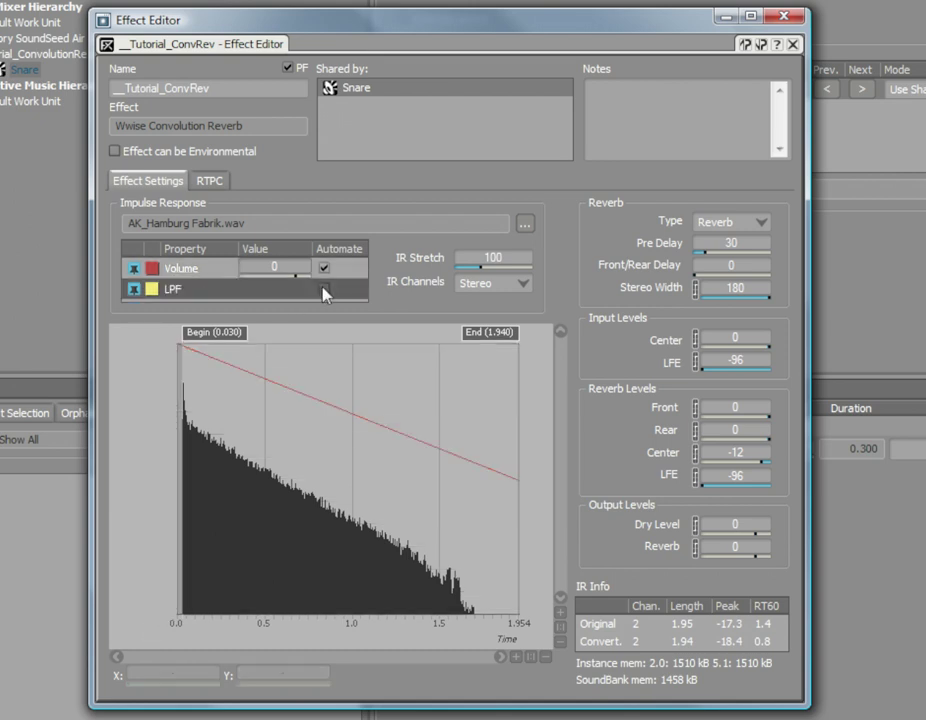
click(324, 290)
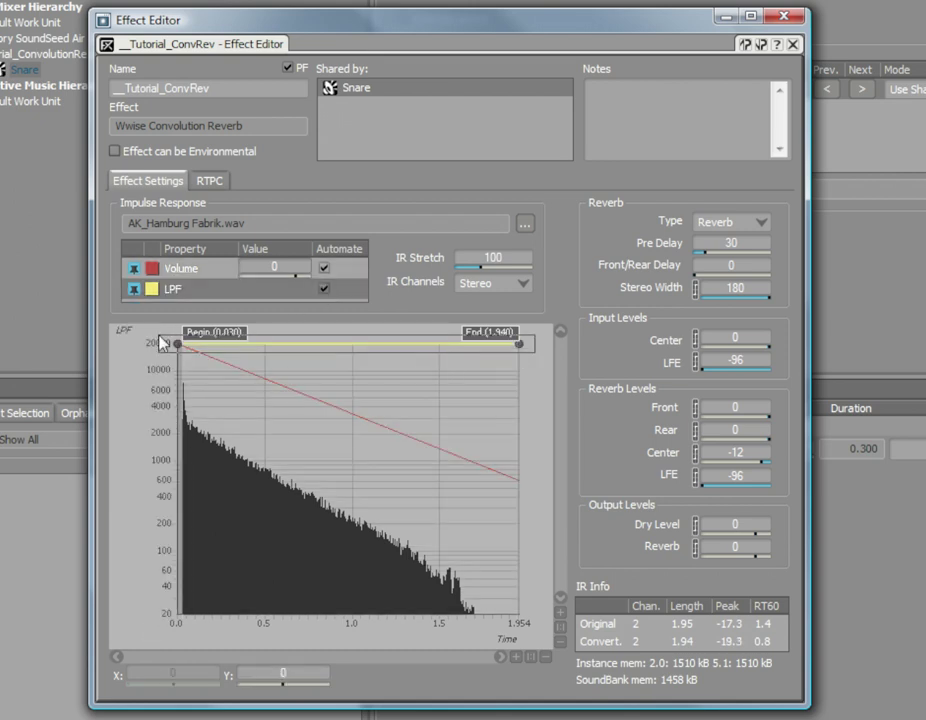
drag(177, 343, 186, 433)
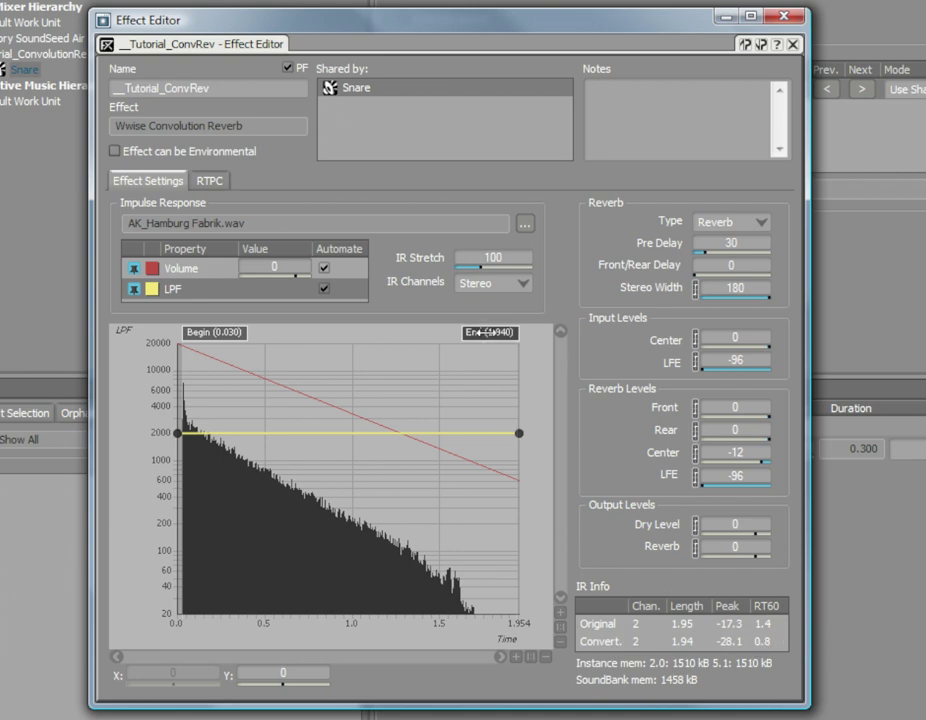
drag(481, 333, 478, 333)
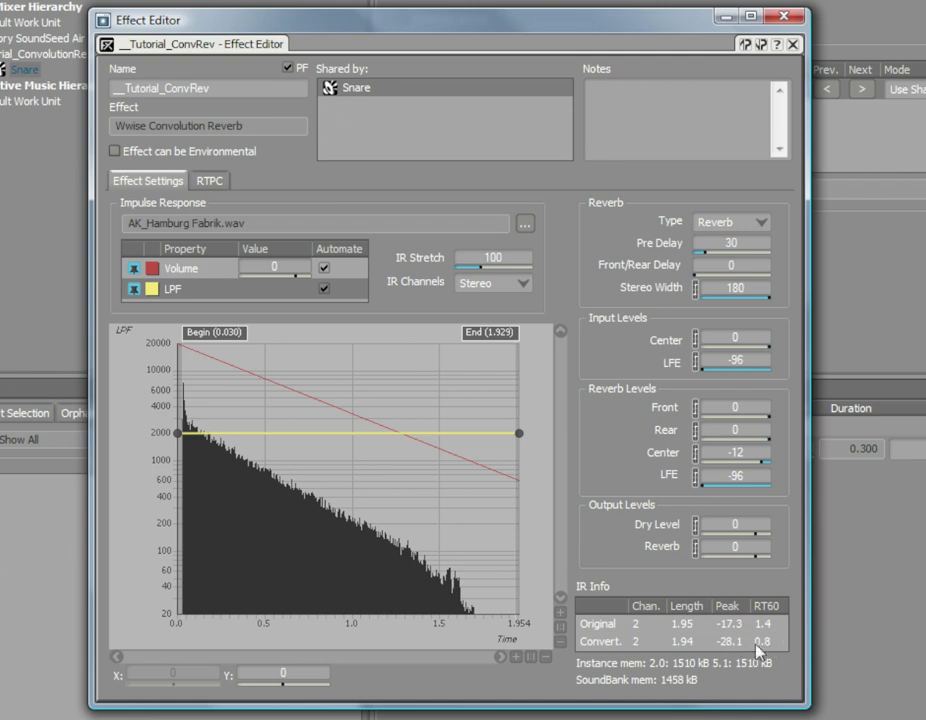
drag(476, 333, 279, 338)
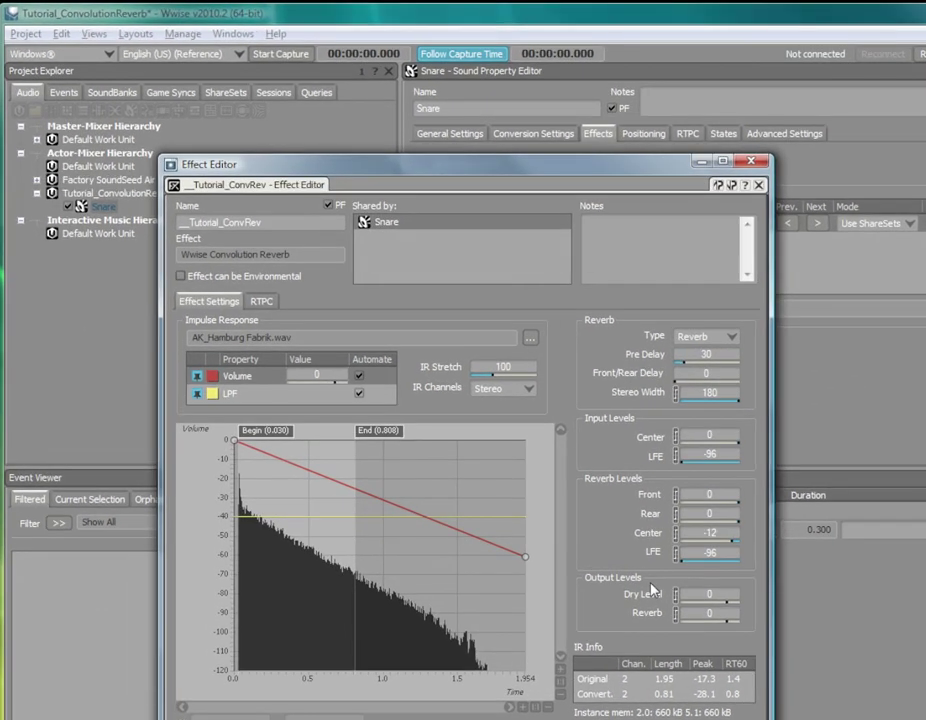
Switch to the SoundBank layout and create a new SoundBank named ConvRev in the Default Work Unit
click(135, 33)
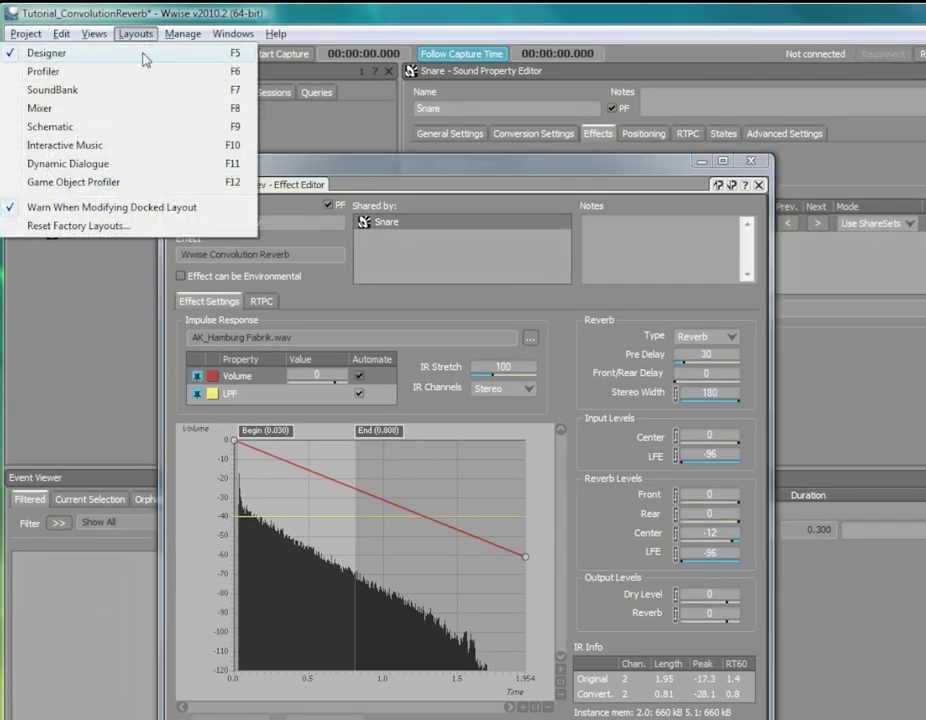
click(133, 96)
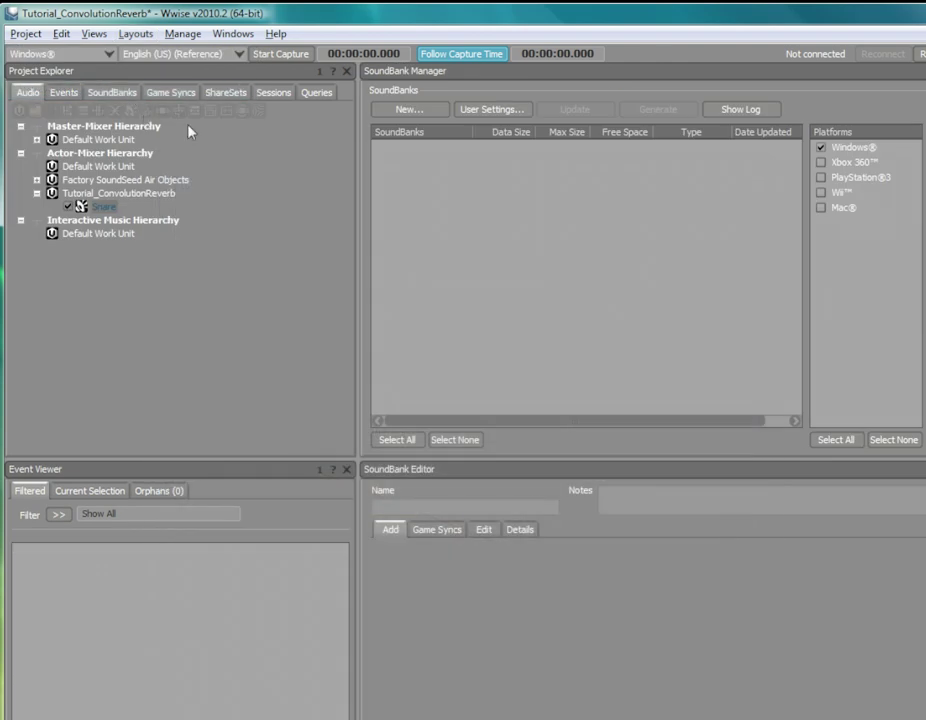
click(405, 117)
key(BackSpace)
text(ConvRev)
key(Return)
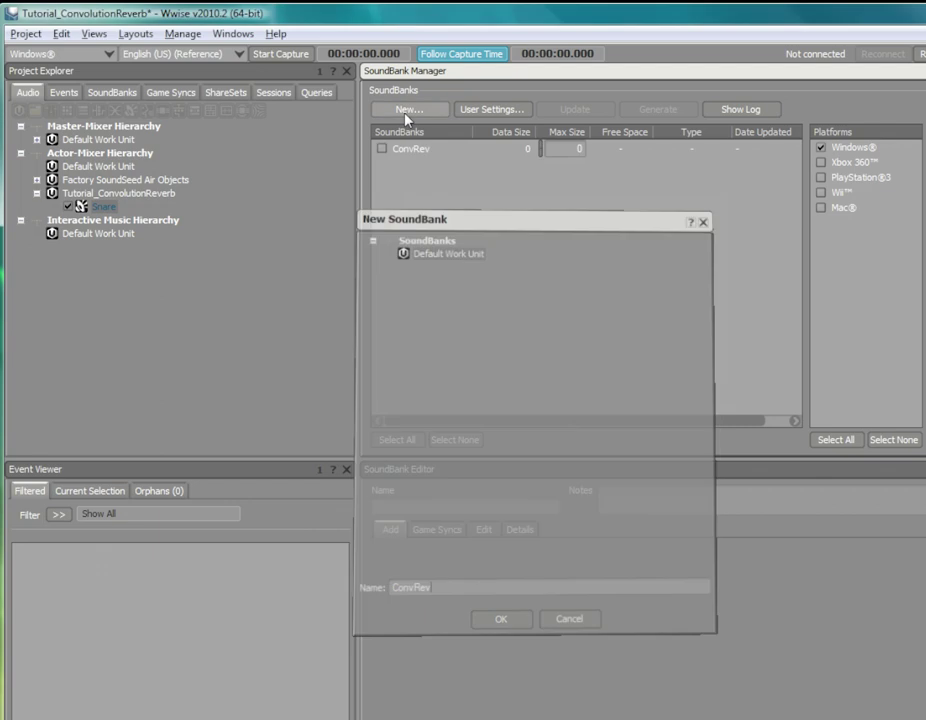
Add the __Tutorial_ConvRev effect ShareSet to the ConvRev SoundBank and generate the bank for Windows
click(225, 92)
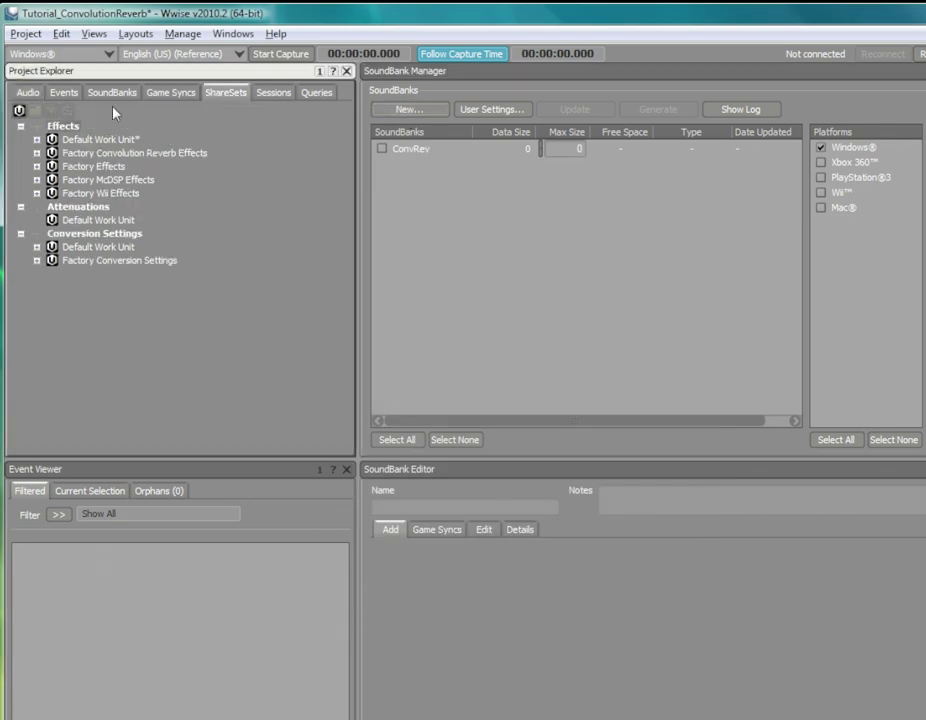
click(38, 140)
drag(134, 153, 430, 162)
click(381, 148)
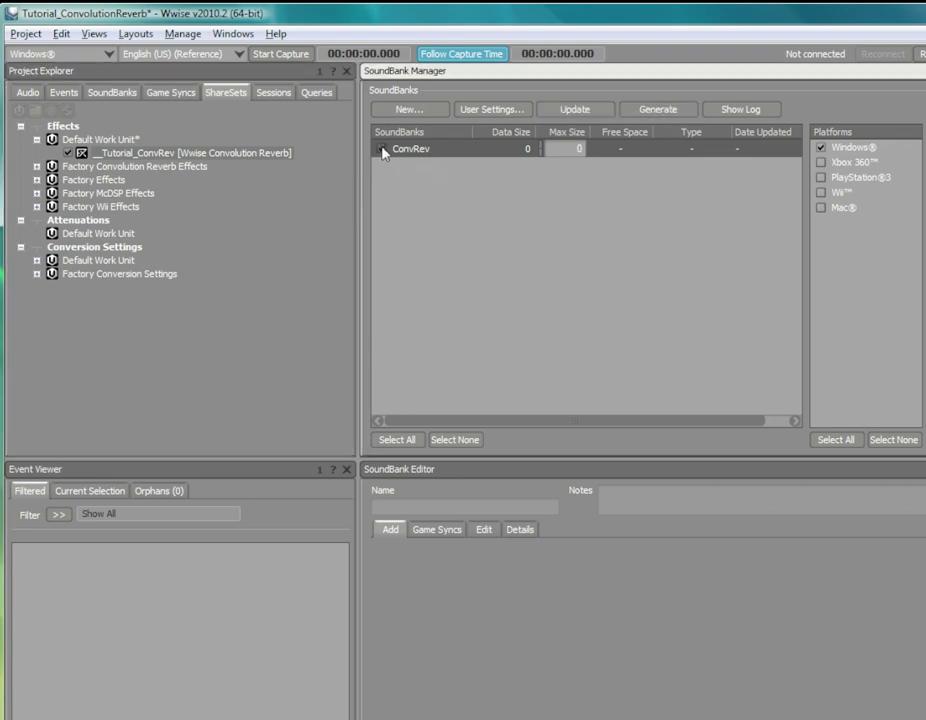
click(656, 110)
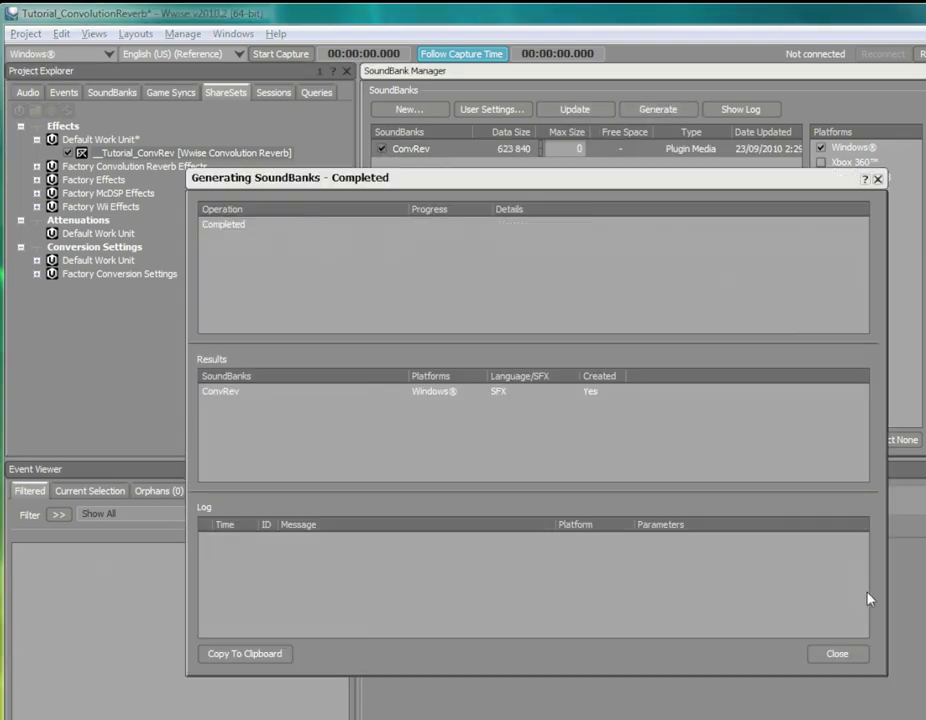
Open the __Tutorial_ConvRev effect from the ConvRev SoundBank's contents and trim its impulse response's End marker to about 0.657
click(838, 654)
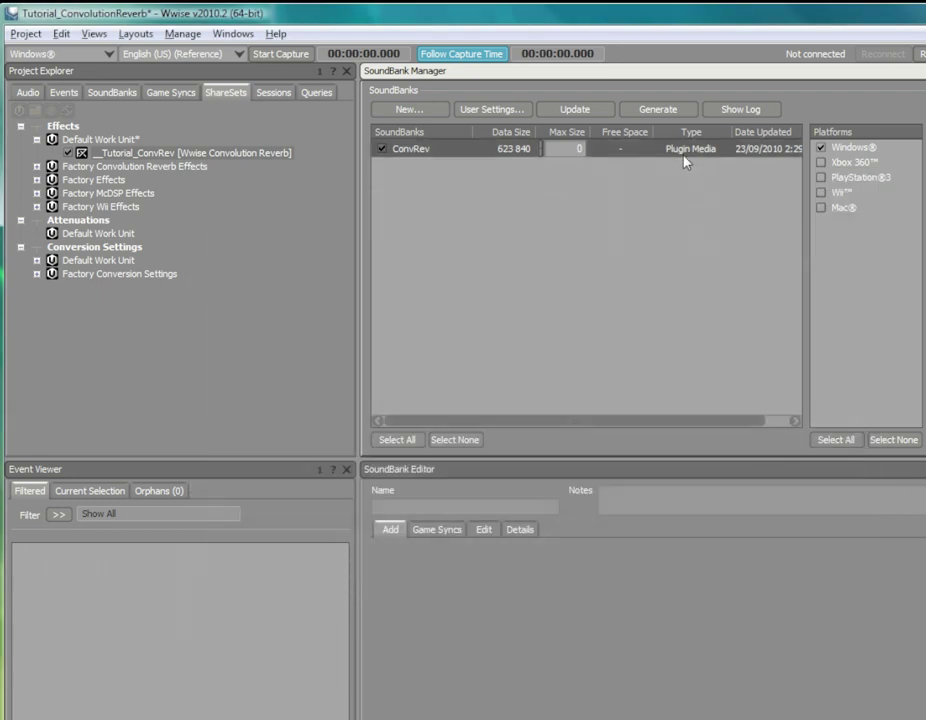
click(428, 150)
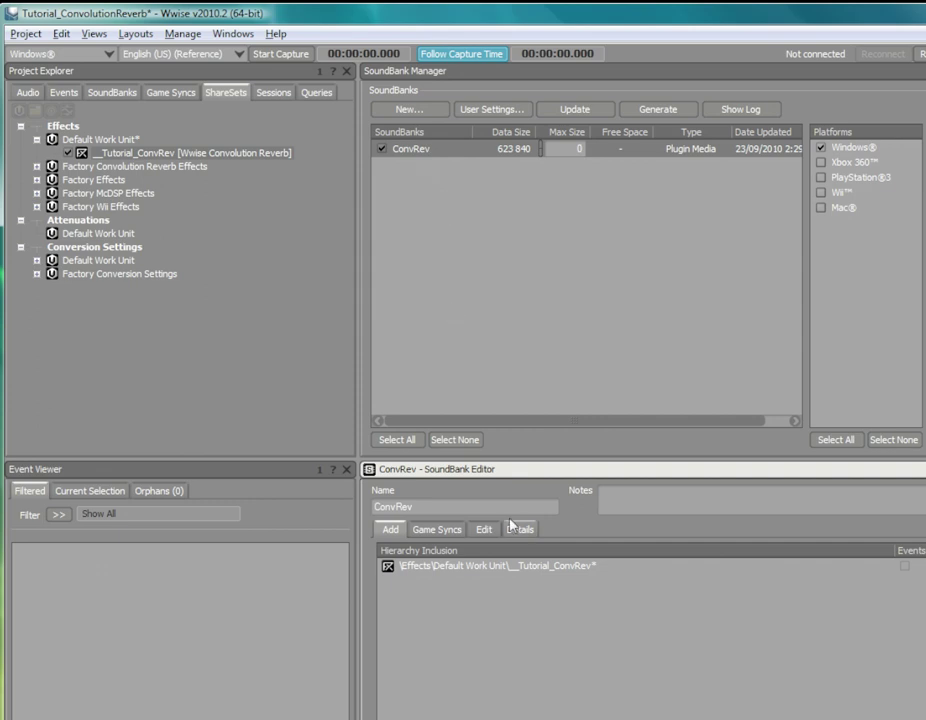
click(519, 567)
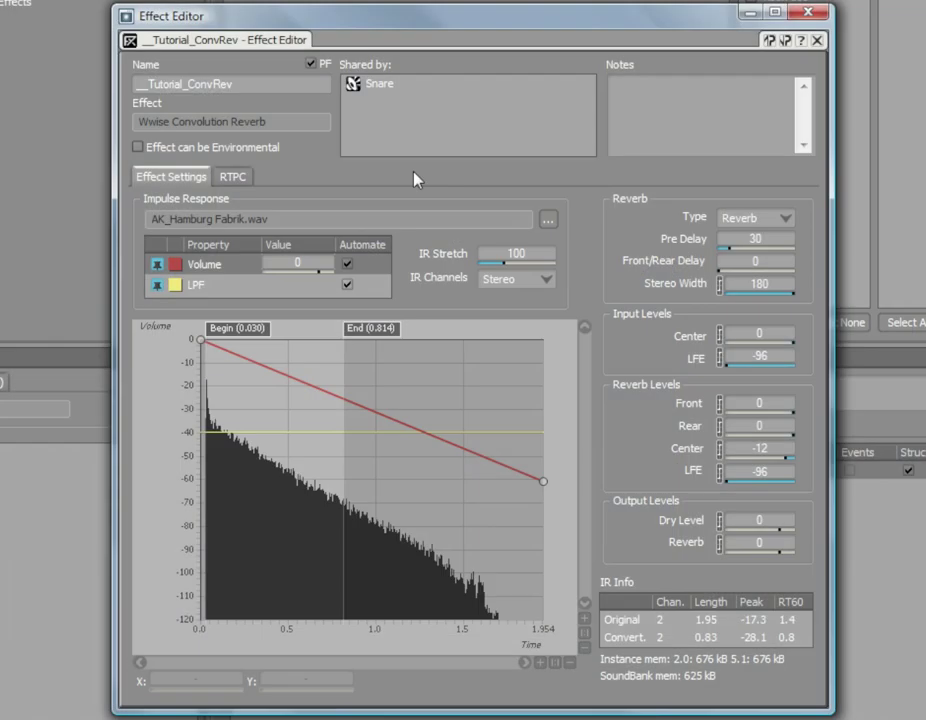
drag(366, 330, 341, 334)
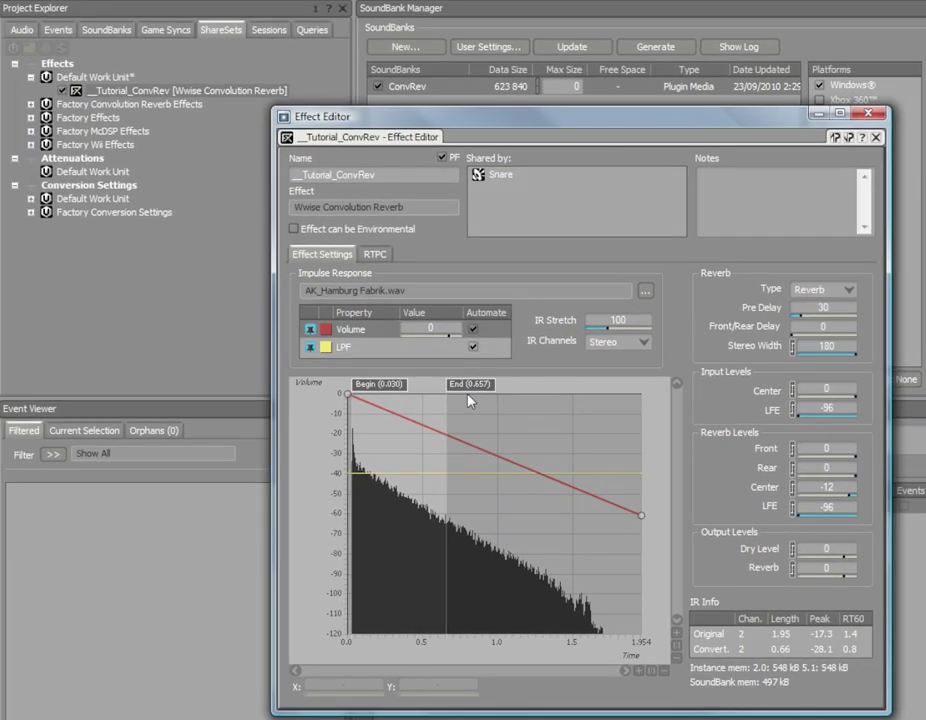
Browse the Factory Convolution Reverb presets, examining the settings of Famous_Church, Medium_Church and Bright_Metallic_Space
click(31, 104)
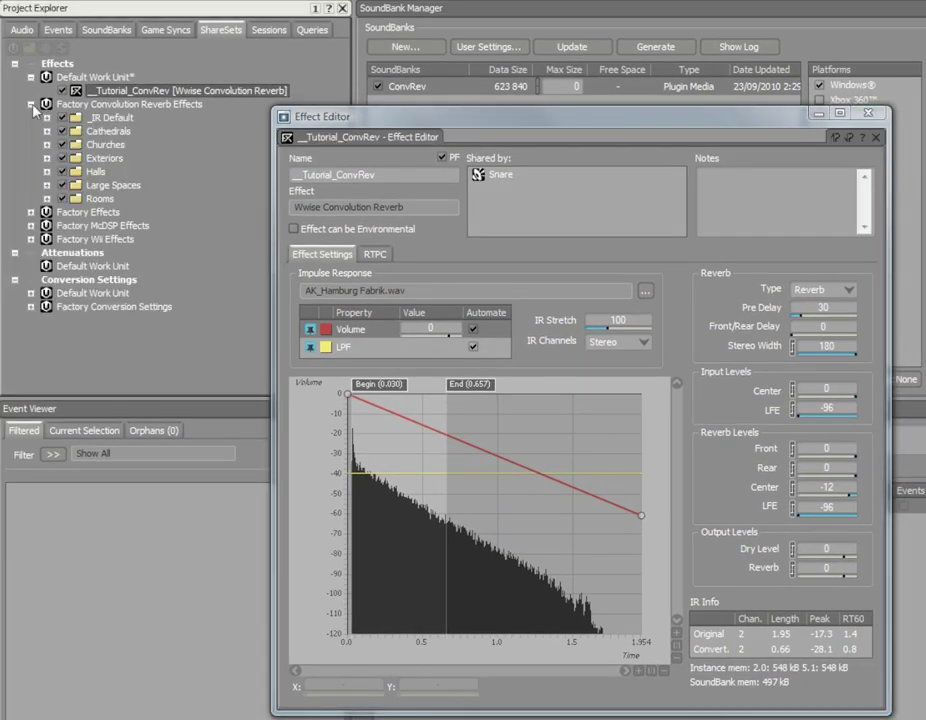
click(48, 131)
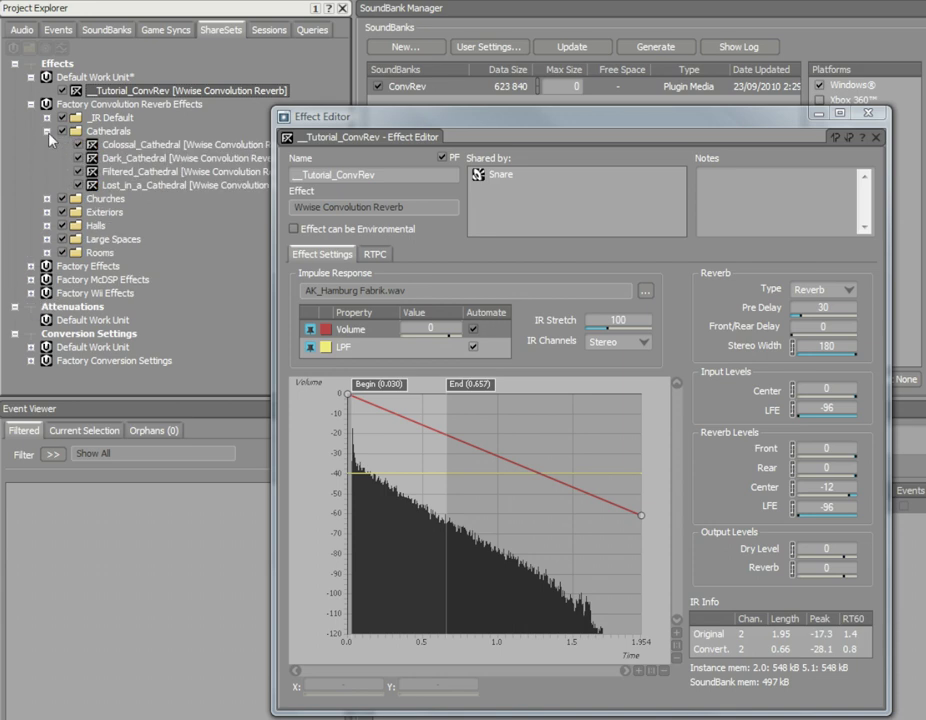
click(47, 198)
click(128, 212)
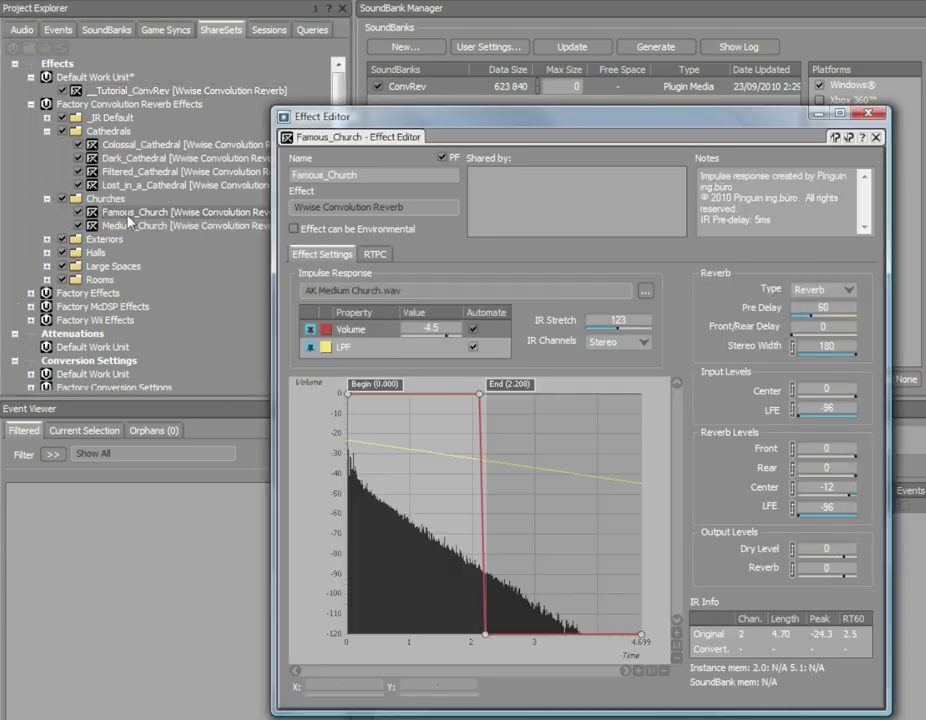
click(134, 226)
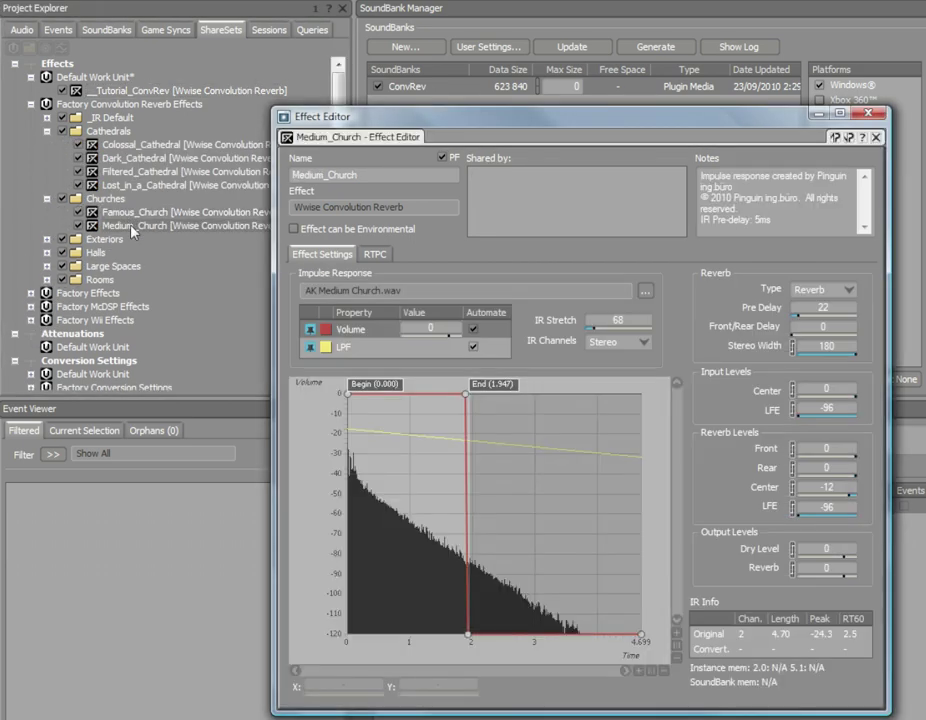
click(47, 266)
click(125, 281)
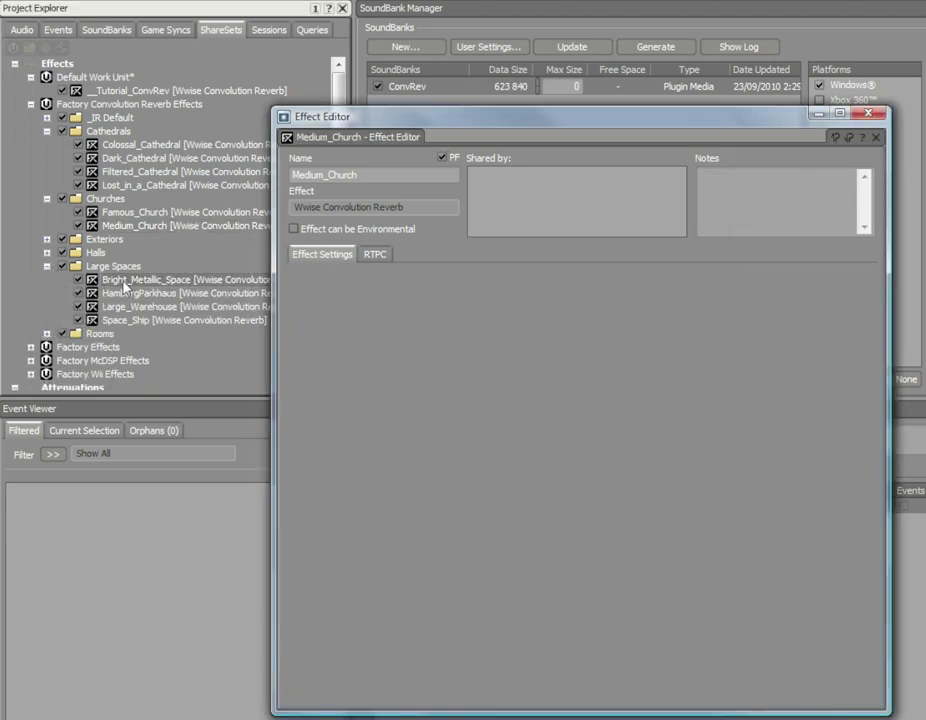
In the HamburgParkhaus preset, extend the End marker to about 4.012 and shift the volume envelope's drop-off to match
click(125, 293)
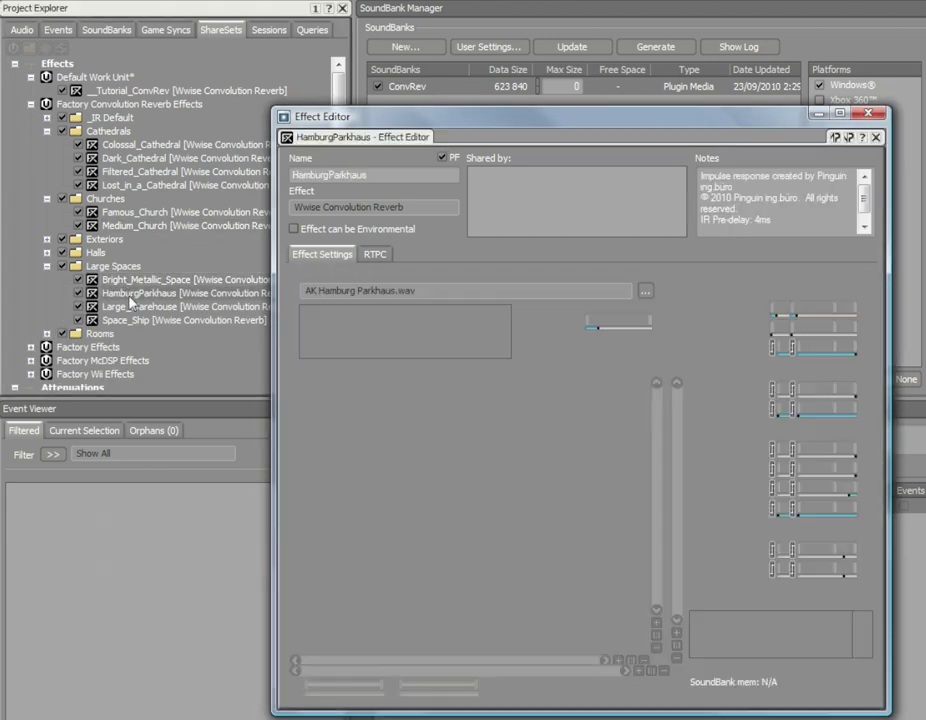
click(503, 384)
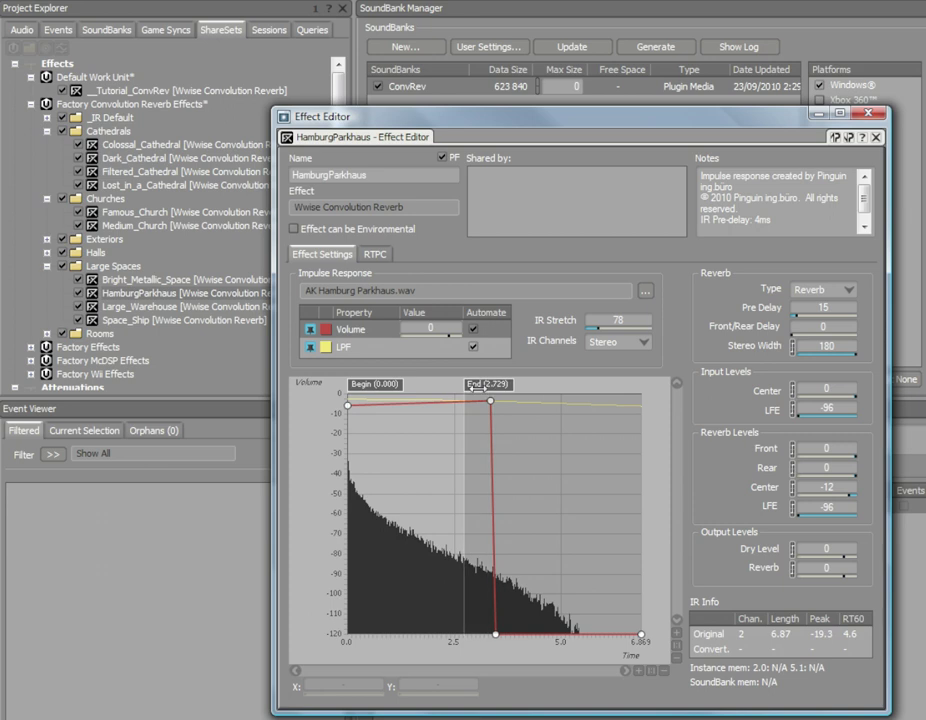
mouse_move(500, 384)
mouse_down()
mouse_move(525, 384)
mouse_move(506, 506)
mouse_move(510, 655)
mouse_move(511, 634)
mouse_move(526, 635)
mouse_up()
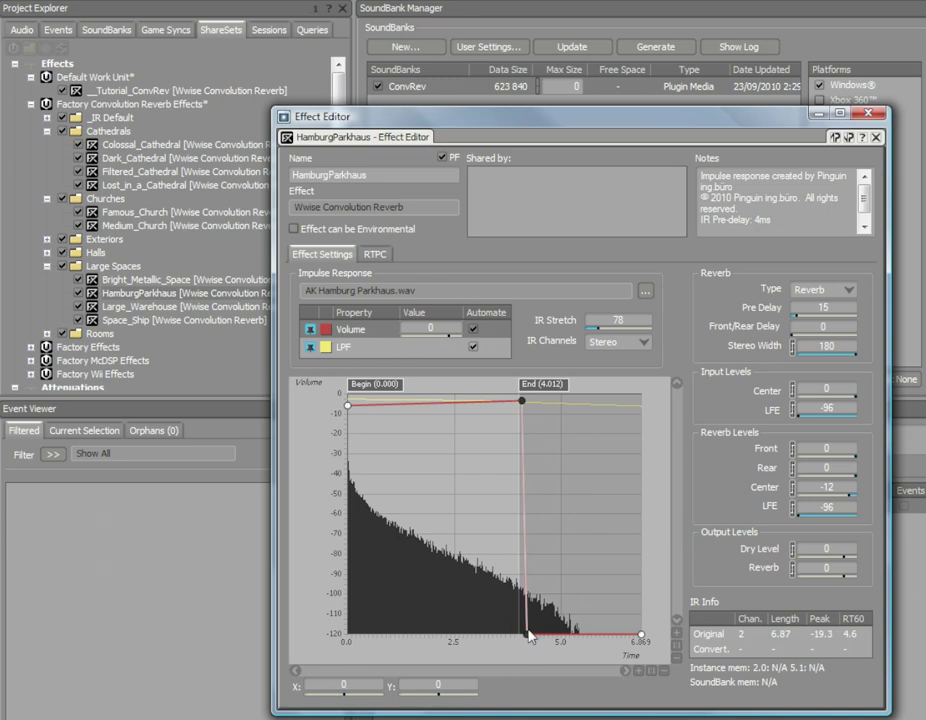